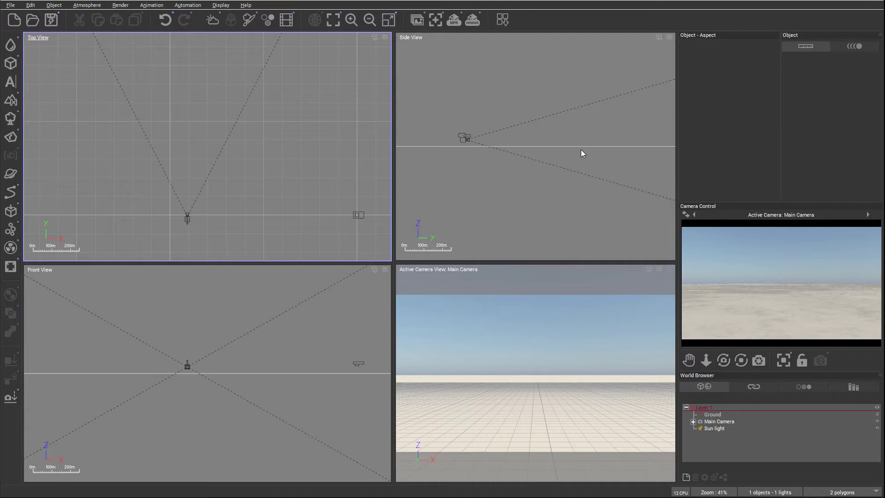
Step: Add a procedural terrain to the scene and open it for editing in the Terrain Editor
click(10, 100)
drag(215, 140, 191, 95)
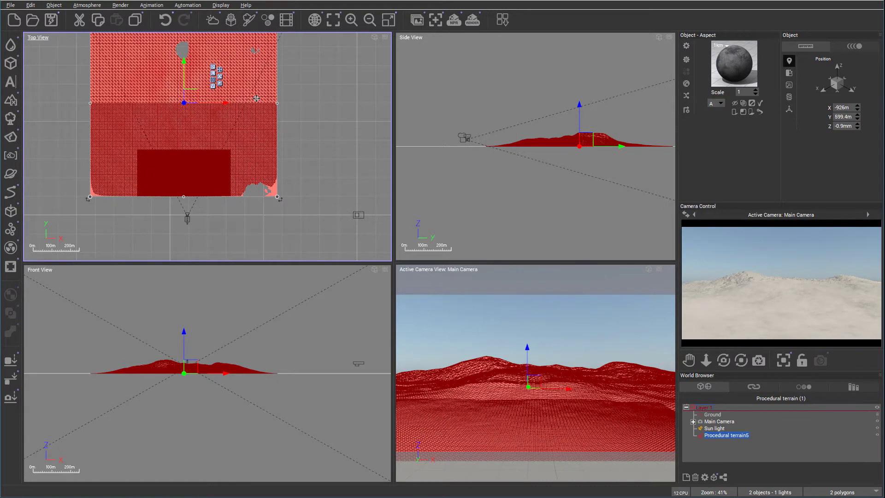
right_click(212, 111)
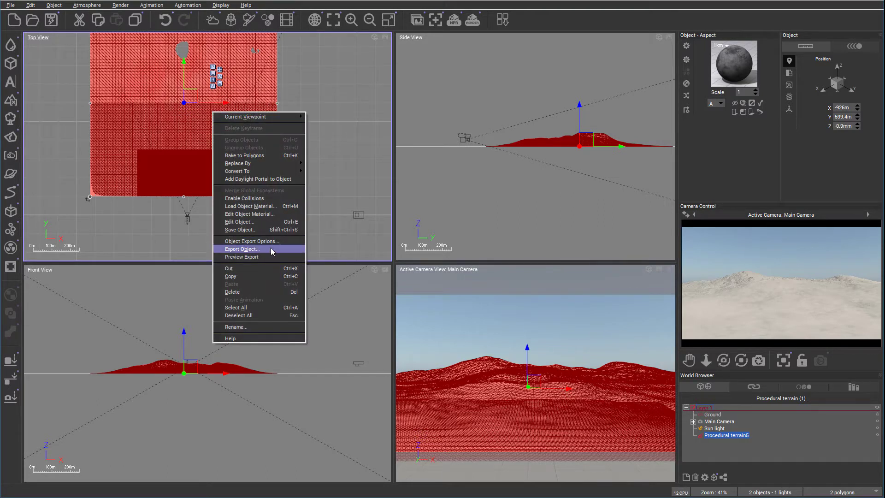
click(271, 221)
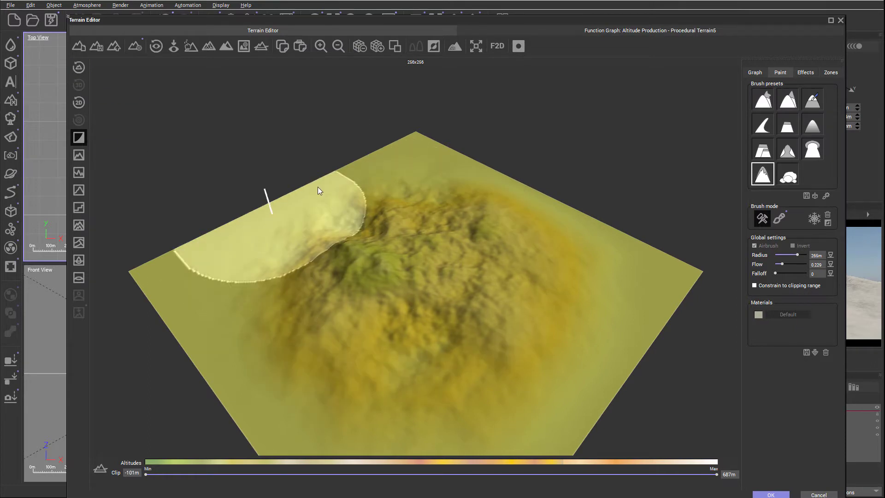
Step: Change the procedural terrain's resolution to 512x512 by doubling it and halving it back one level
click(829, 73)
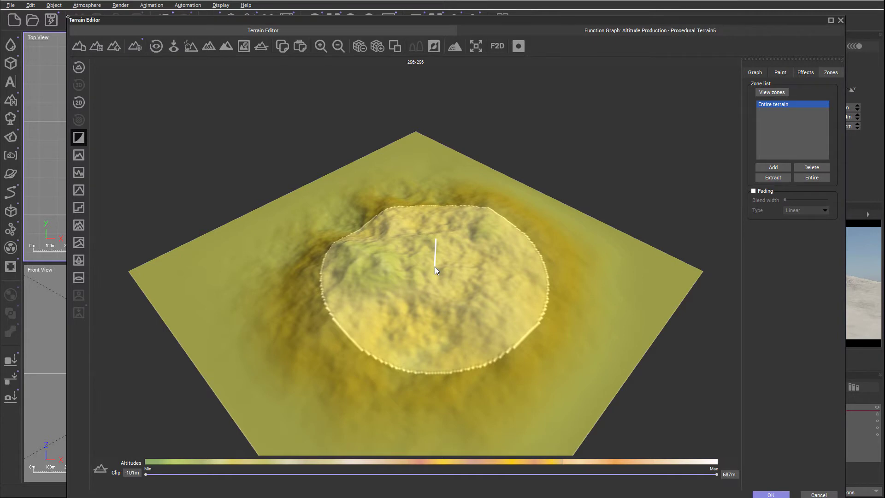
click(755, 72)
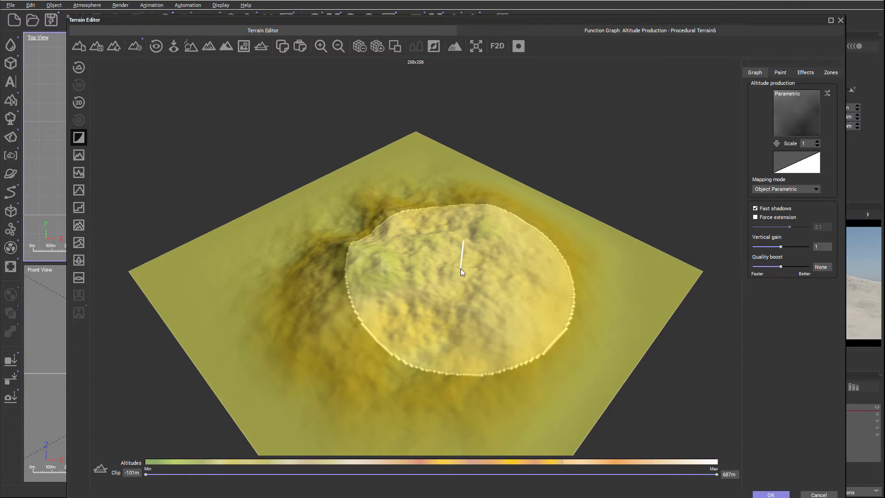
click(378, 46)
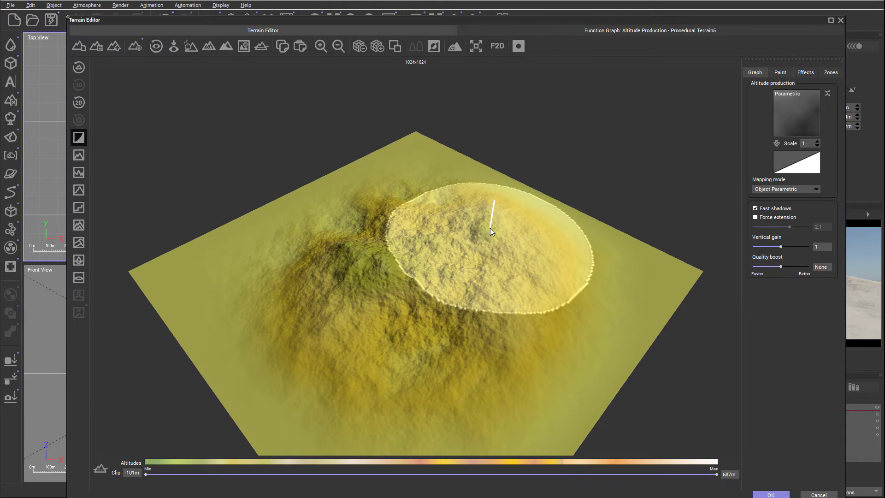
click(359, 50)
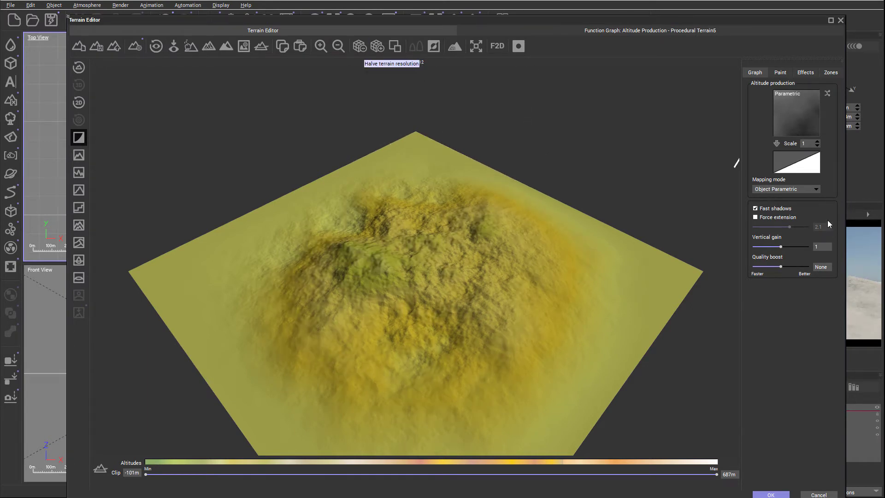
click(785, 75)
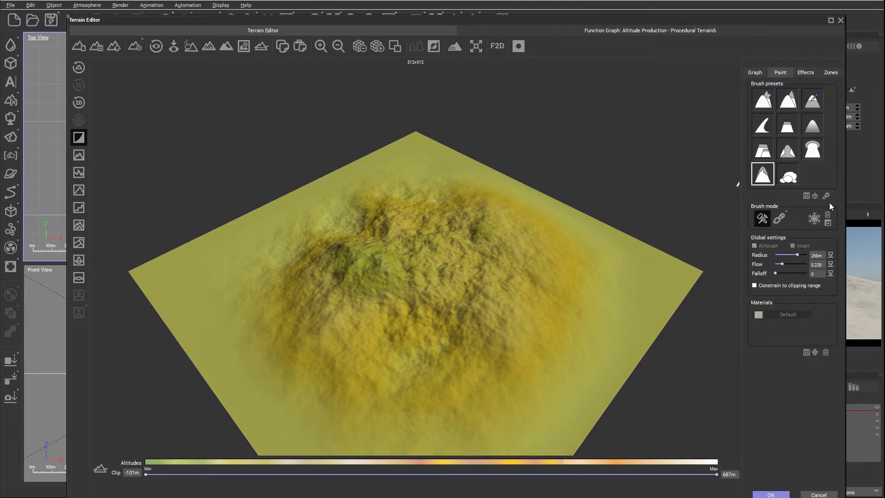
click(806, 73)
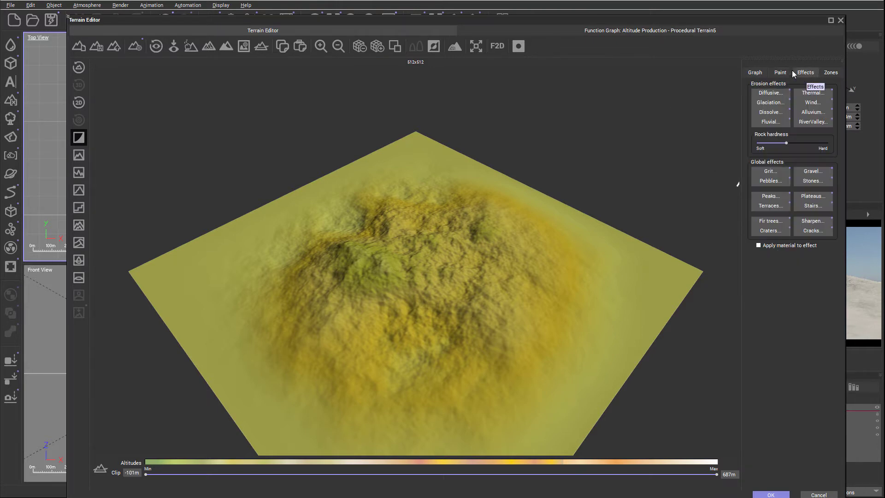
click(771, 121)
mouse_move(167, 273)
mouse_down()
mouse_move(185, 267)
mouse_move(302, 141)
mouse_up()
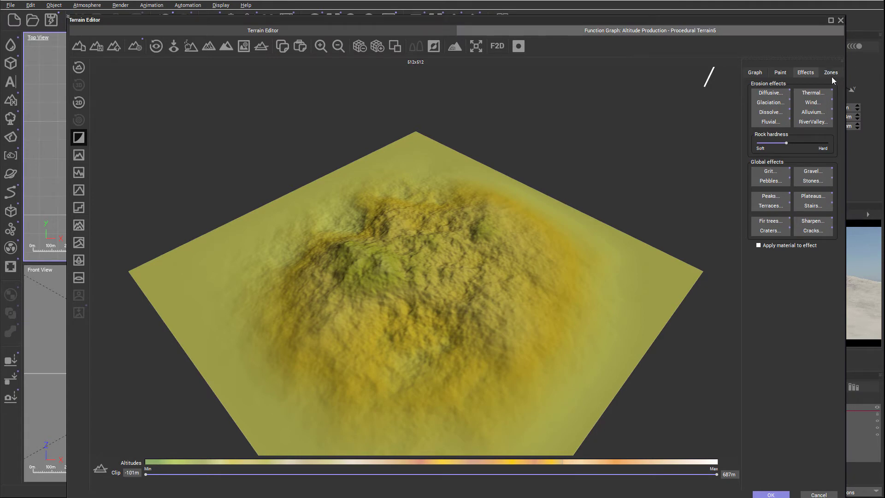
click(780, 73)
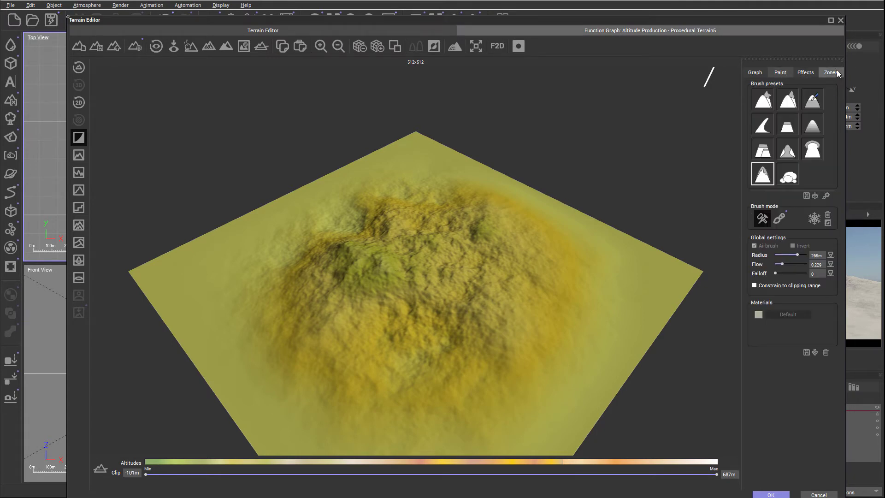
Step: Add a rectangular terrain zone spanning about 0.57, 0.16 to 0.95, 0.53
click(832, 73)
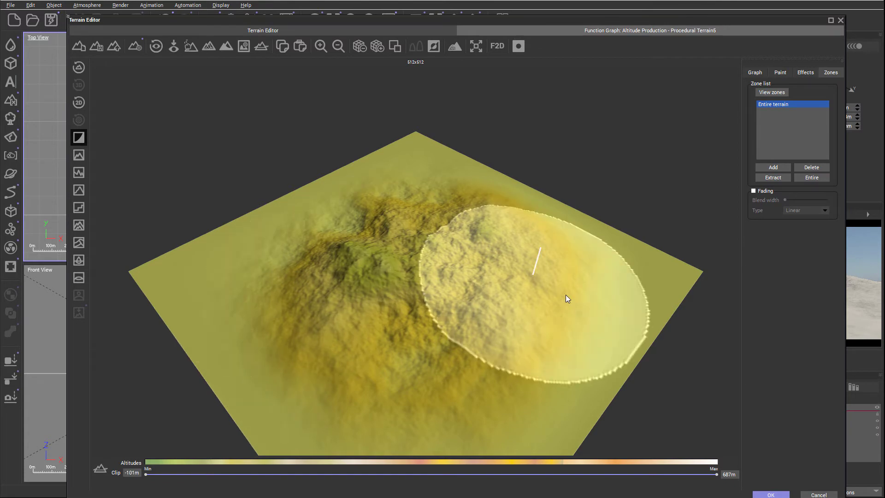
click(779, 167)
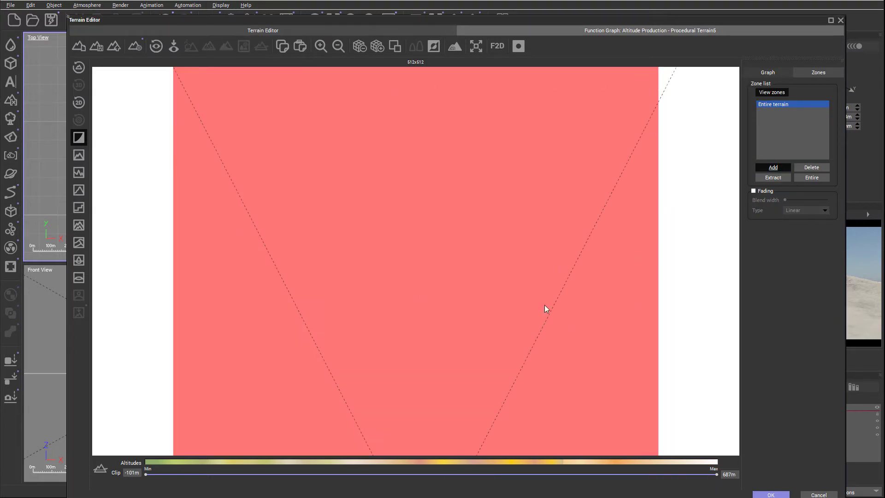
drag(451, 246, 635, 421)
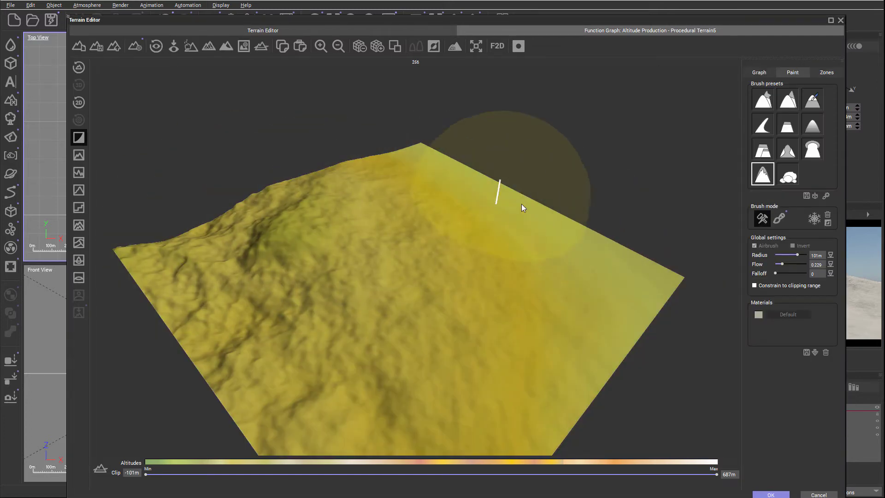
Step: Reselect the new zone and turn on linear fading with an increased blend width
click(824, 73)
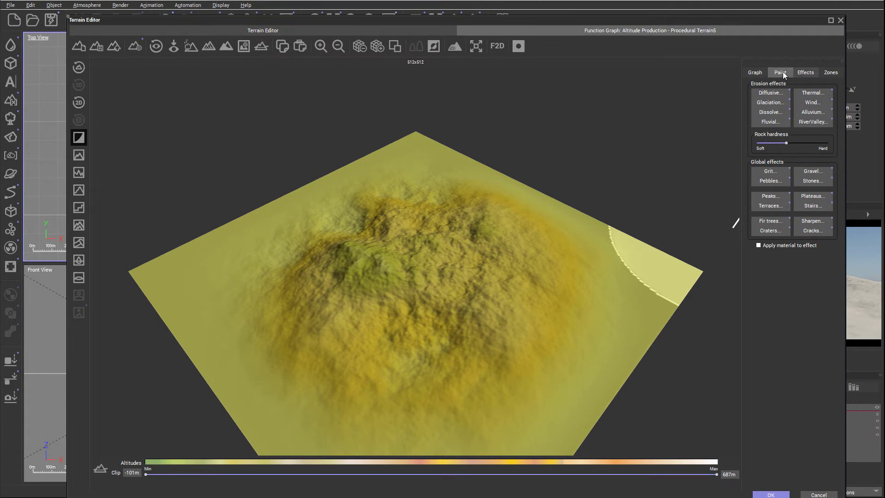
click(834, 74)
click(788, 105)
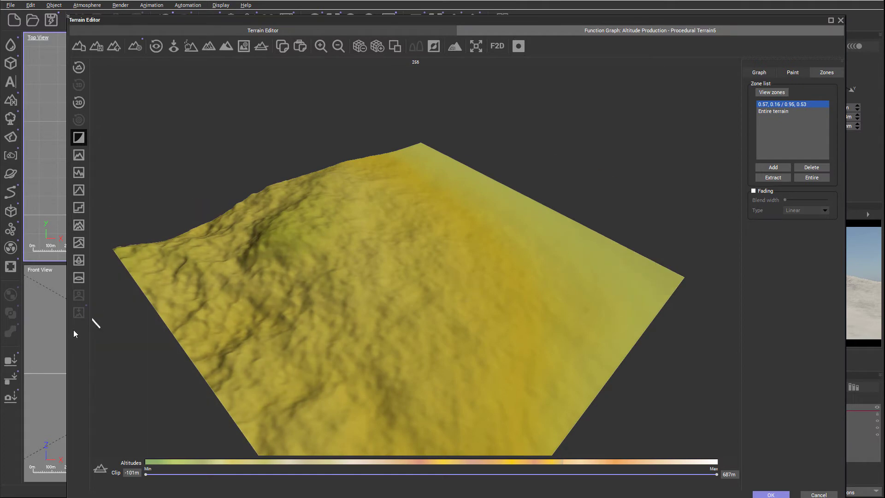
click(754, 190)
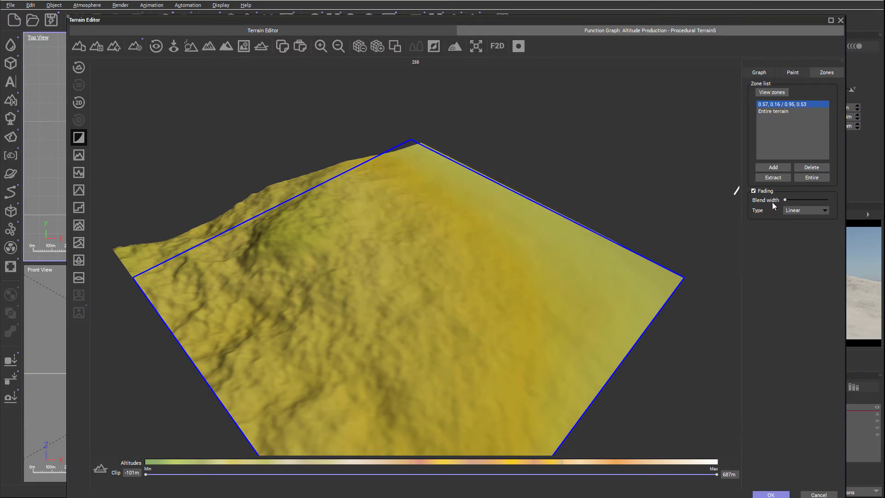
drag(787, 201, 801, 198)
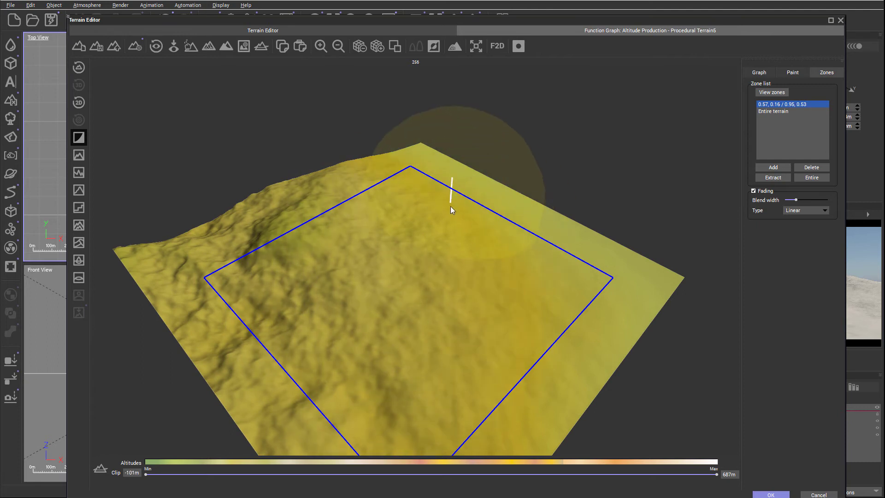
Step: Sculpt several raised mounds inside the zone's fading boundary using the second brush preset with a smaller radius
click(792, 72)
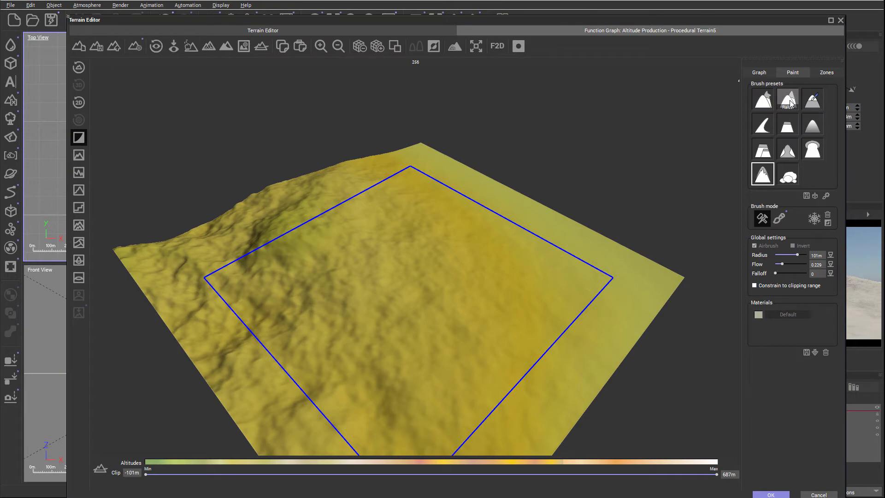
click(789, 100)
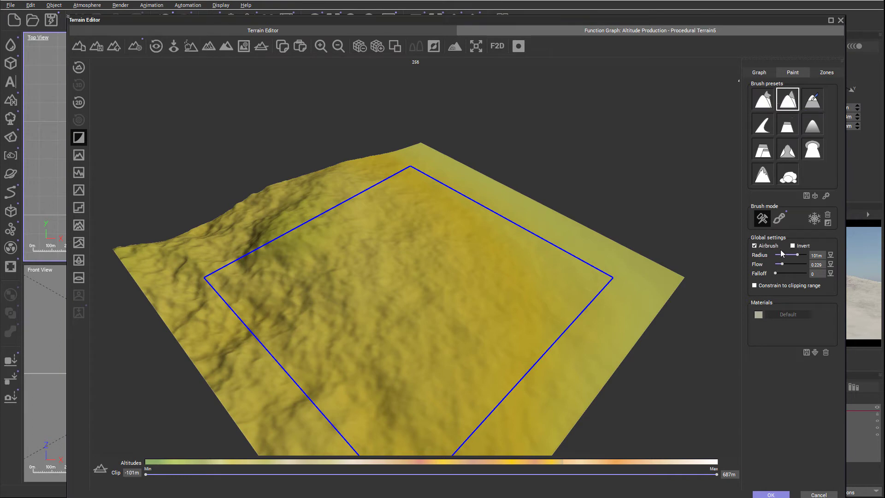
drag(784, 253, 790, 253)
mouse_move(318, 285)
mouse_down()
mouse_move(332, 296)
mouse_move(367, 280)
mouse_move(443, 300)
mouse_move(440, 270)
mouse_move(423, 252)
mouse_move(385, 241)
mouse_move(341, 254)
mouse_move(332, 280)
mouse_move(369, 359)
mouse_move(525, 296)
mouse_move(514, 250)
mouse_move(432, 254)
mouse_move(443, 198)
mouse_move(385, 205)
mouse_move(420, 228)
mouse_move(717, 253)
mouse_up()
Step: Switch editing from the rectangular zone back to the entire terrain
click(827, 73)
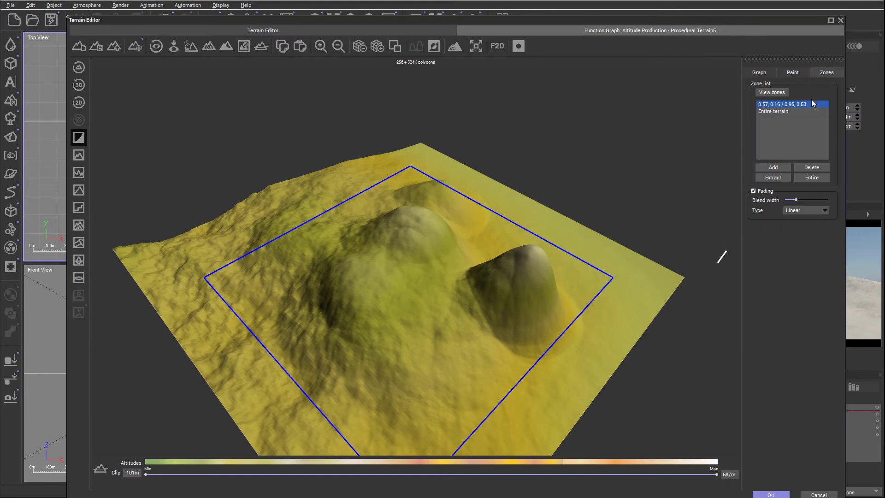
click(778, 112)
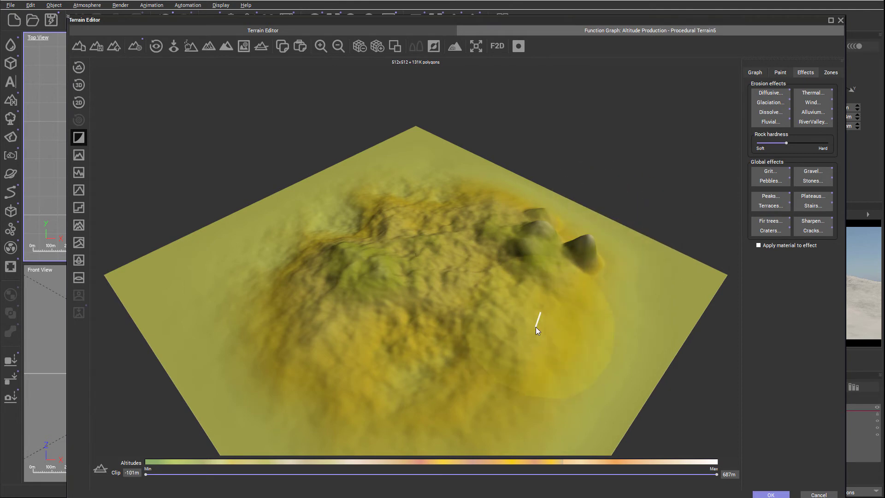
mouse_move(535, 327)
mouse_down()
mouse_move(530, 259)
mouse_move(572, 302)
mouse_move(551, 264)
mouse_move(522, 242)
mouse_move(560, 261)
mouse_move(552, 238)
mouse_move(546, 260)
mouse_move(560, 241)
mouse_move(483, 242)
mouse_move(518, 190)
mouse_move(599, 245)
mouse_move(509, 272)
mouse_up()
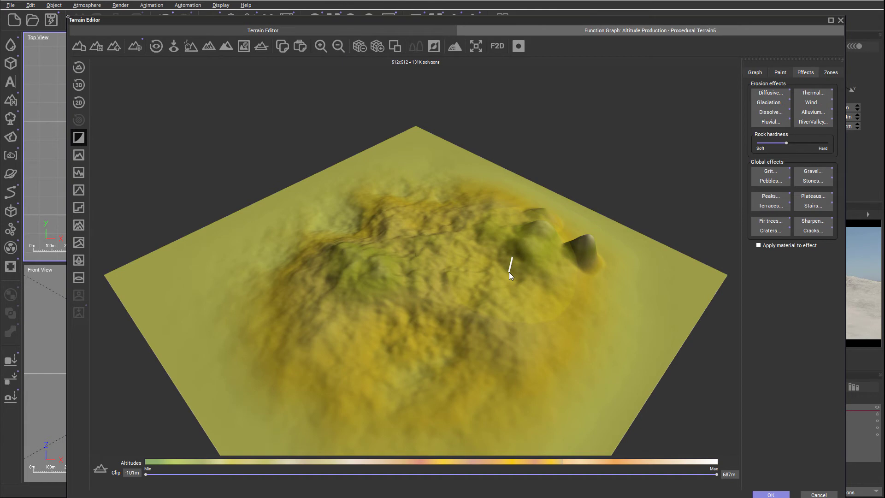
mouse_move(509, 272)
mouse_down()
mouse_move(445, 224)
mouse_move(643, 291)
mouse_up()
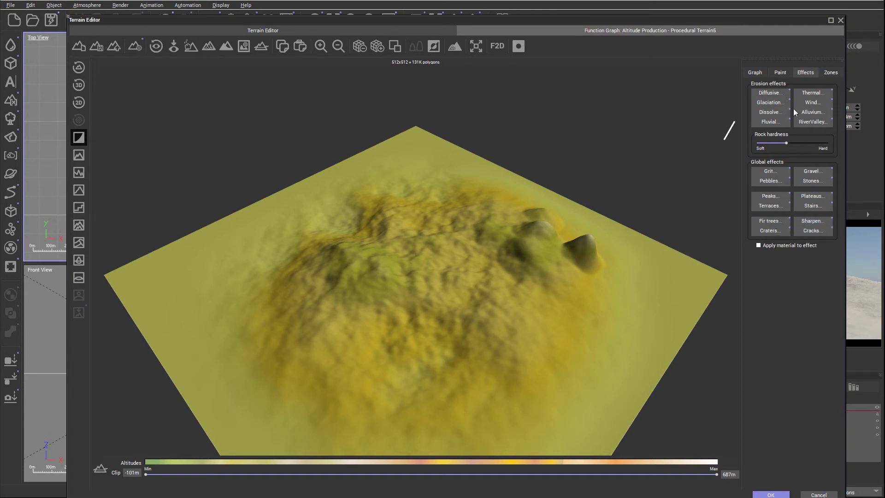
Step: Apply the Pebbles global effect to the entire terrain and accept the 3D displacement warning
click(779, 72)
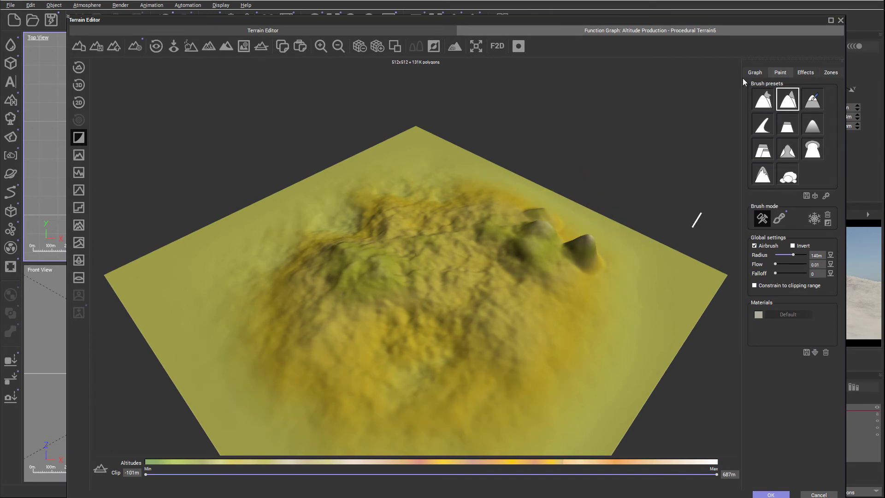
click(756, 72)
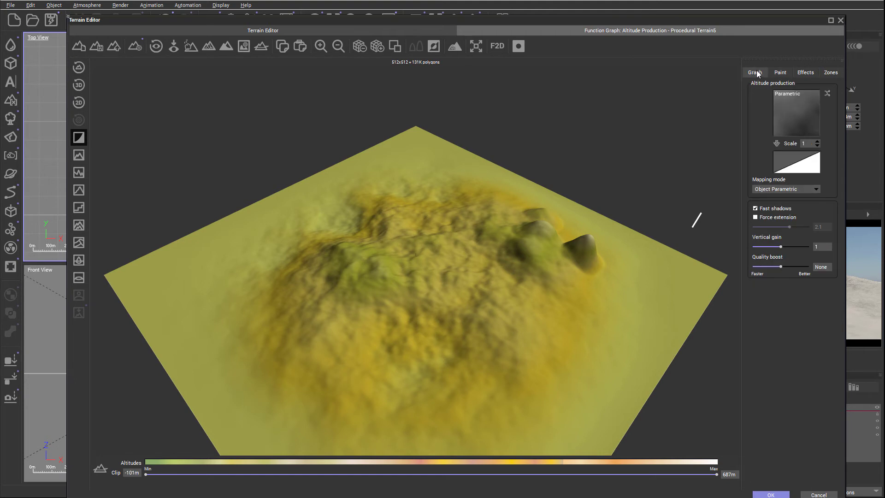
click(807, 72)
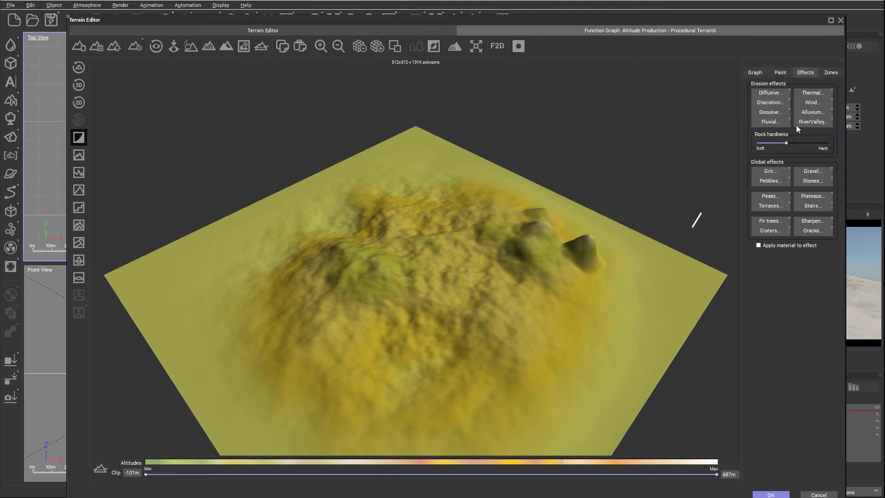
click(776, 180)
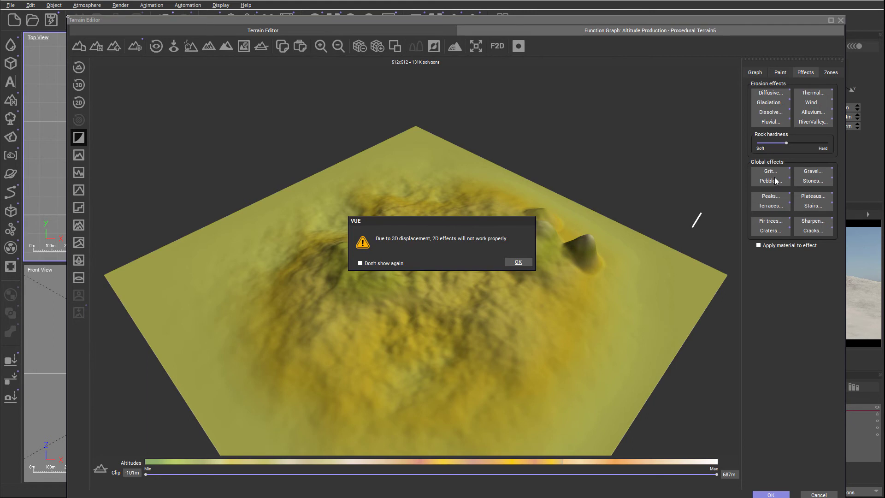
click(516, 261)
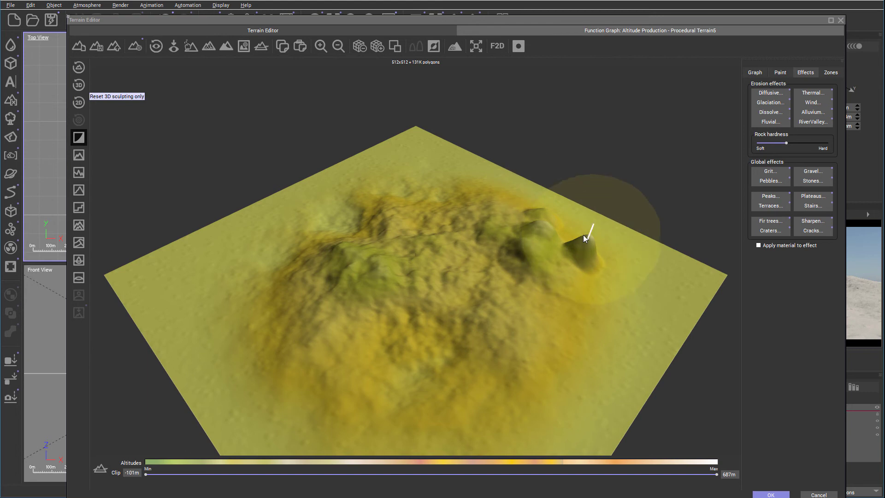
Step: Reset only the 3D sculpting so the hand-sculpted mounds are removed from the terrain
right_drag(601, 289, 490, 291)
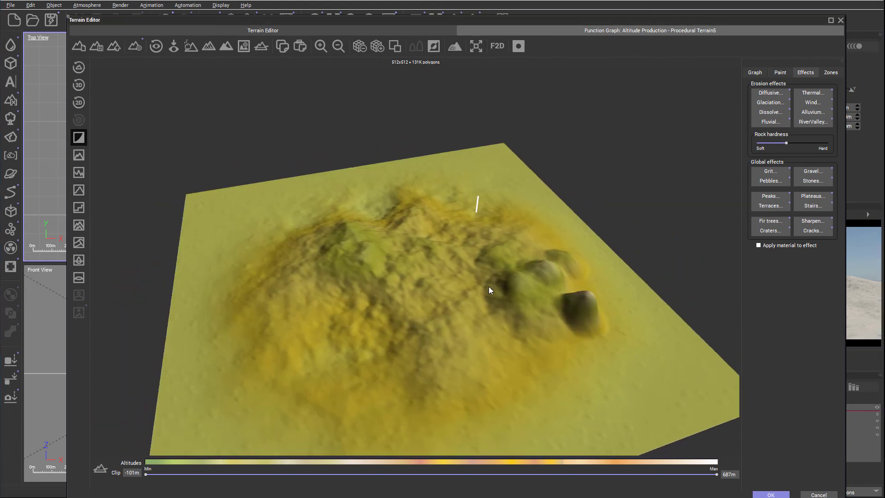
click(78, 88)
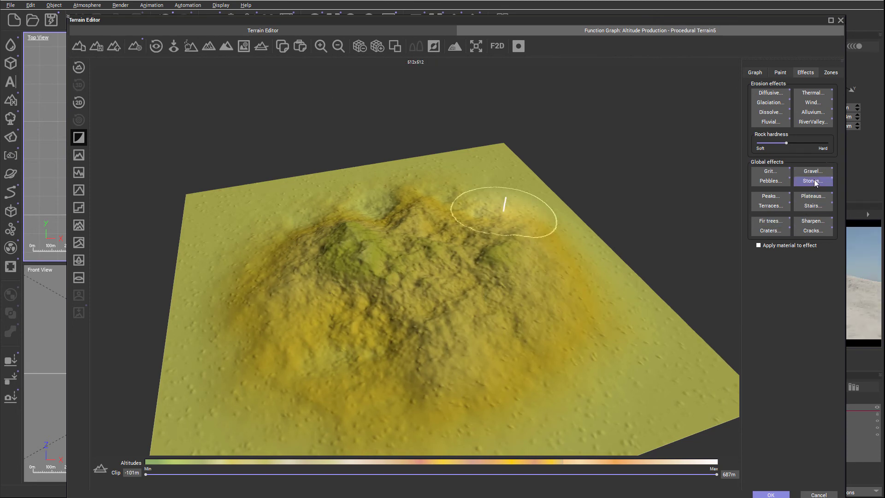
Step: Roughen the entire terrain with the Pebbles, Gravel, Plateaus and Terraces global effects
click(762, 181)
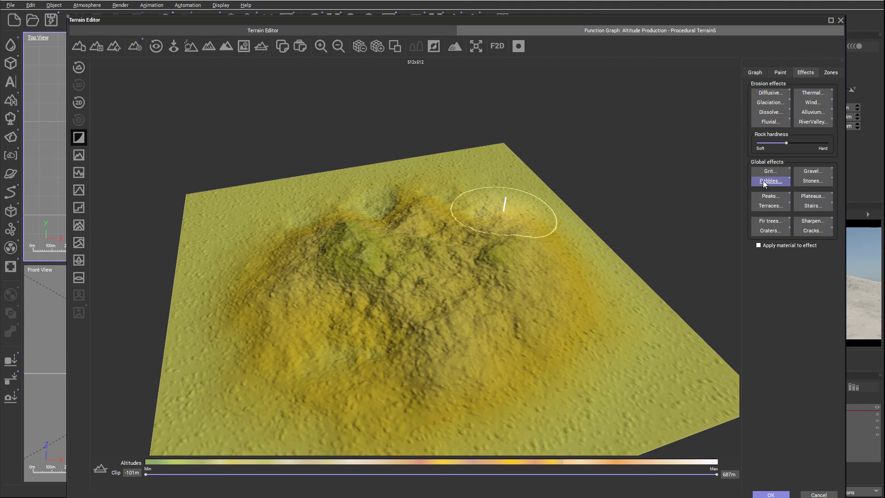
click(818, 172)
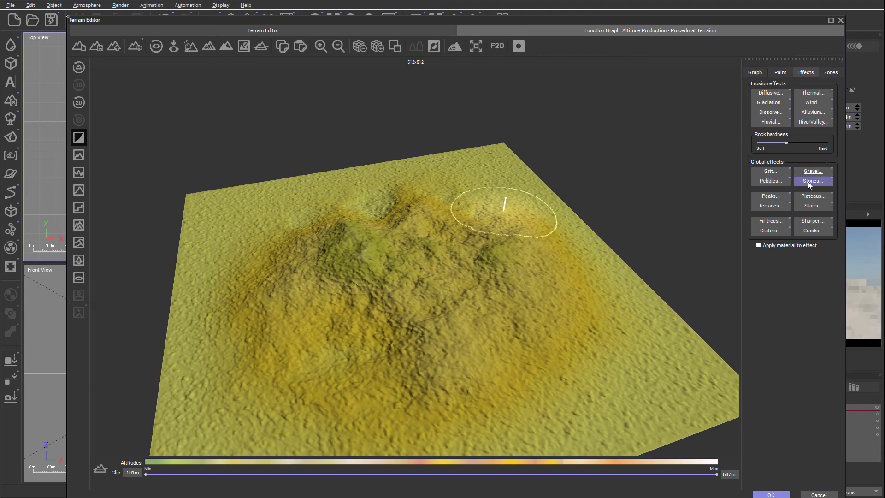
click(803, 198)
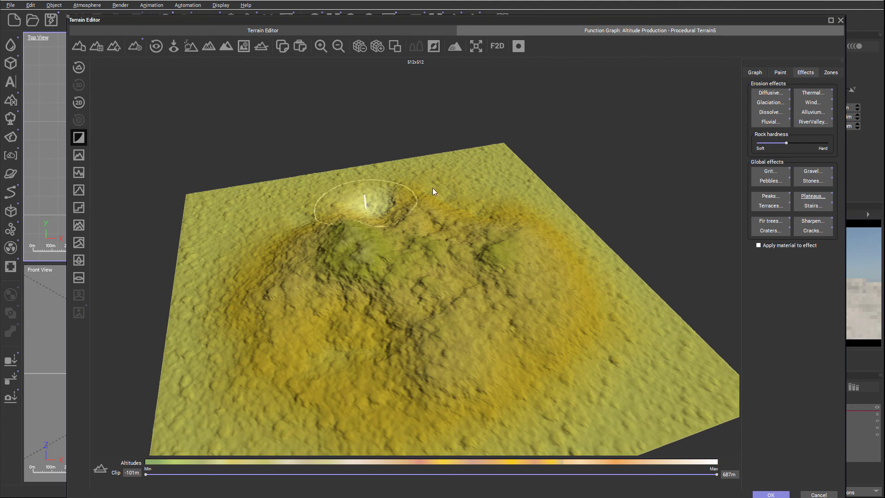
click(807, 197)
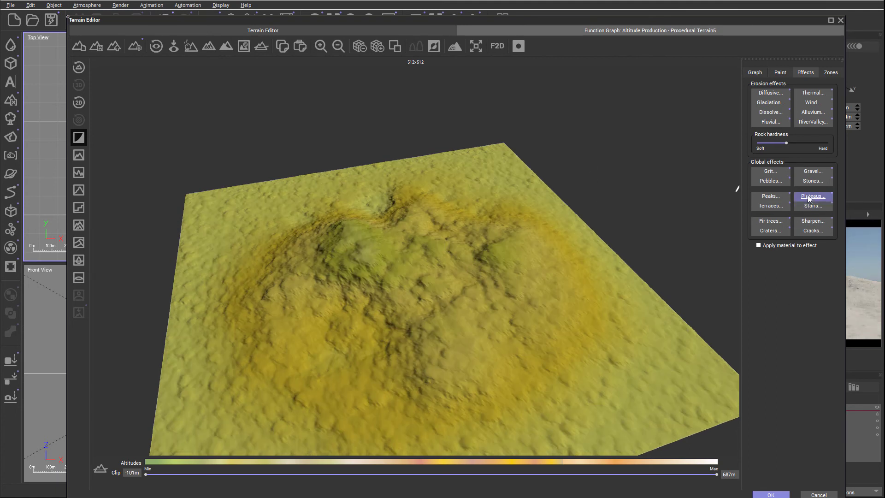
click(769, 206)
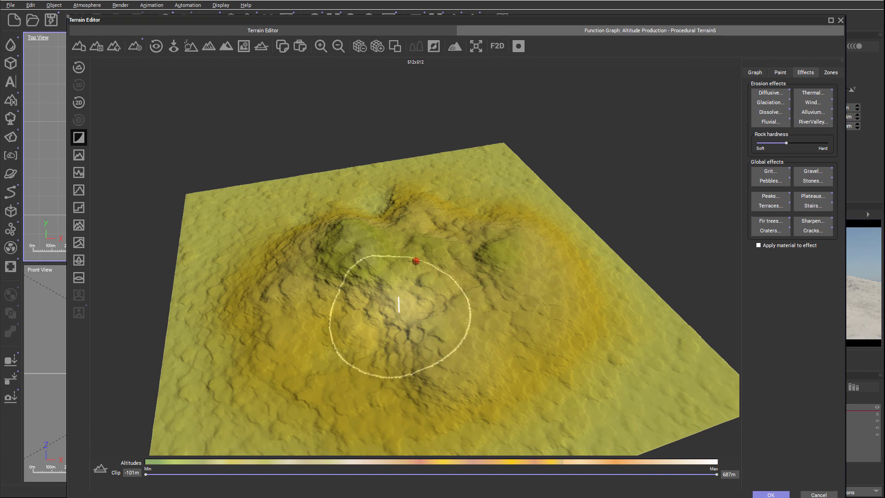
mouse_move(378, 325)
right_down()
mouse_move(508, 264)
mouse_move(510, 231)
mouse_move(538, 350)
mouse_move(332, 332)
mouse_move(348, 316)
mouse_move(351, 327)
right_up()
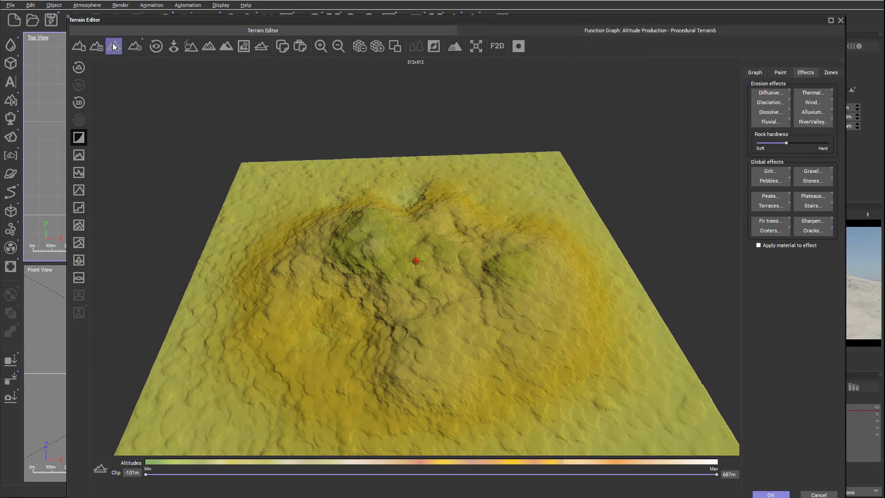
Step: Open the terrain's altitude production settings
click(138, 47)
click(756, 72)
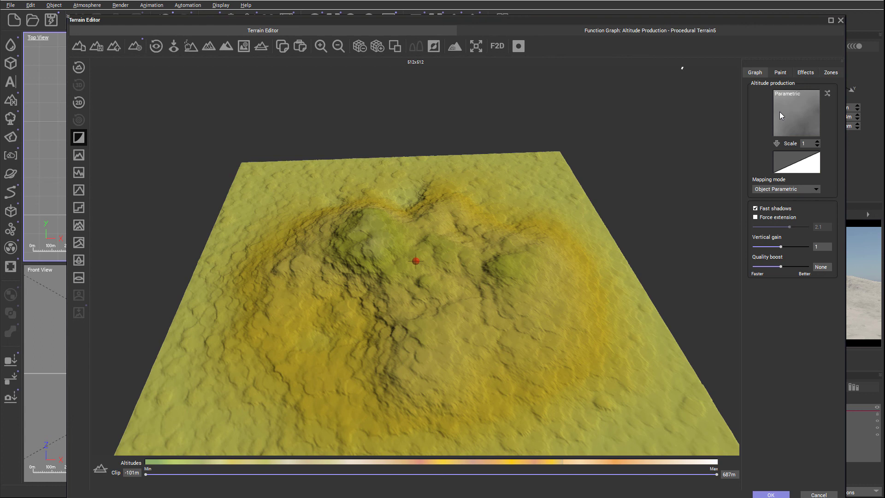
mouse_move(779, 112)
mouse_down()
mouse_move(789, 110)
mouse_move(781, 105)
mouse_up()
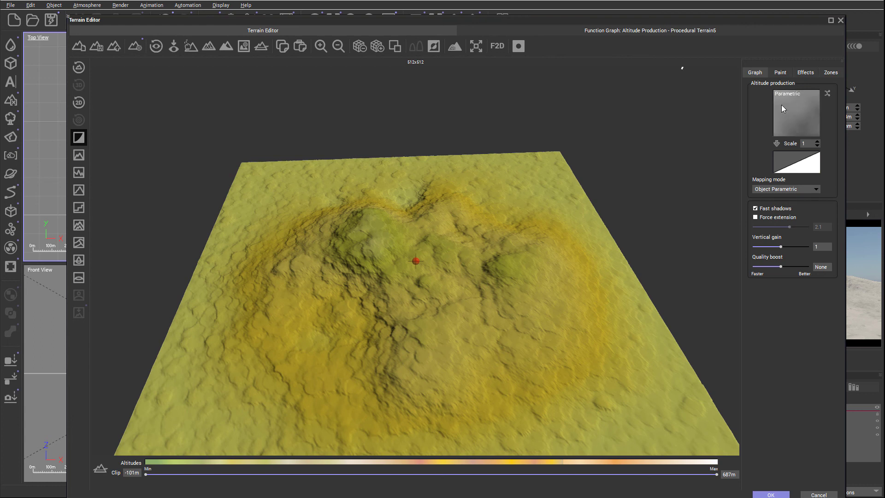